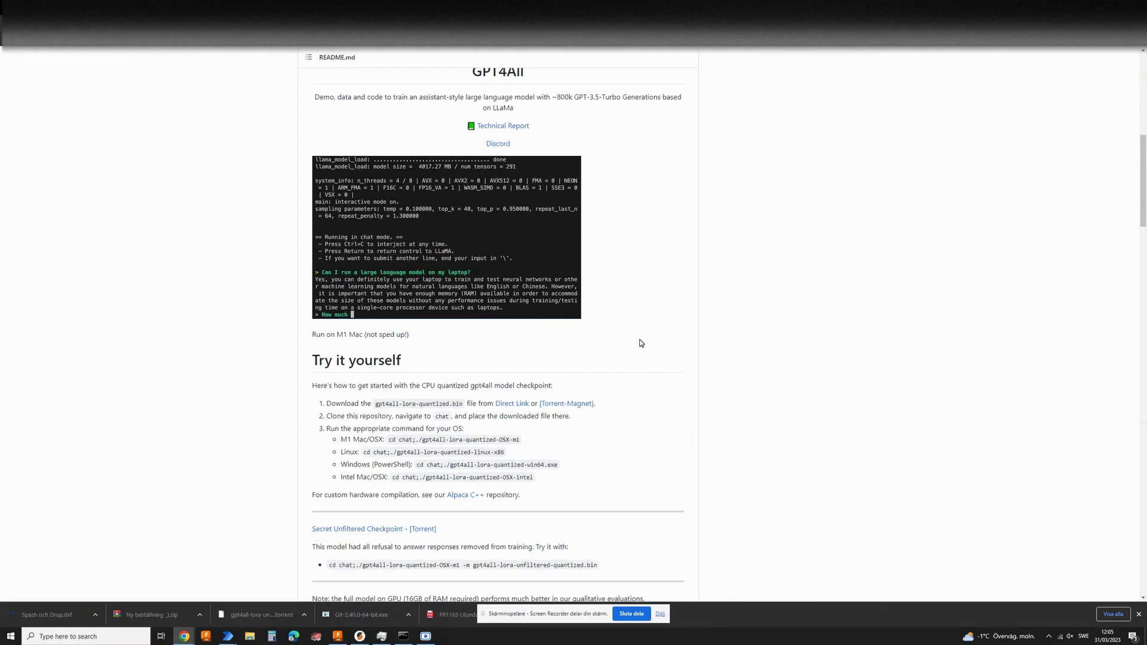
# Review the gpt4all repository's file list and the README's Try it yourself instructions.
pyautogui.scroll(3, 640, 343)
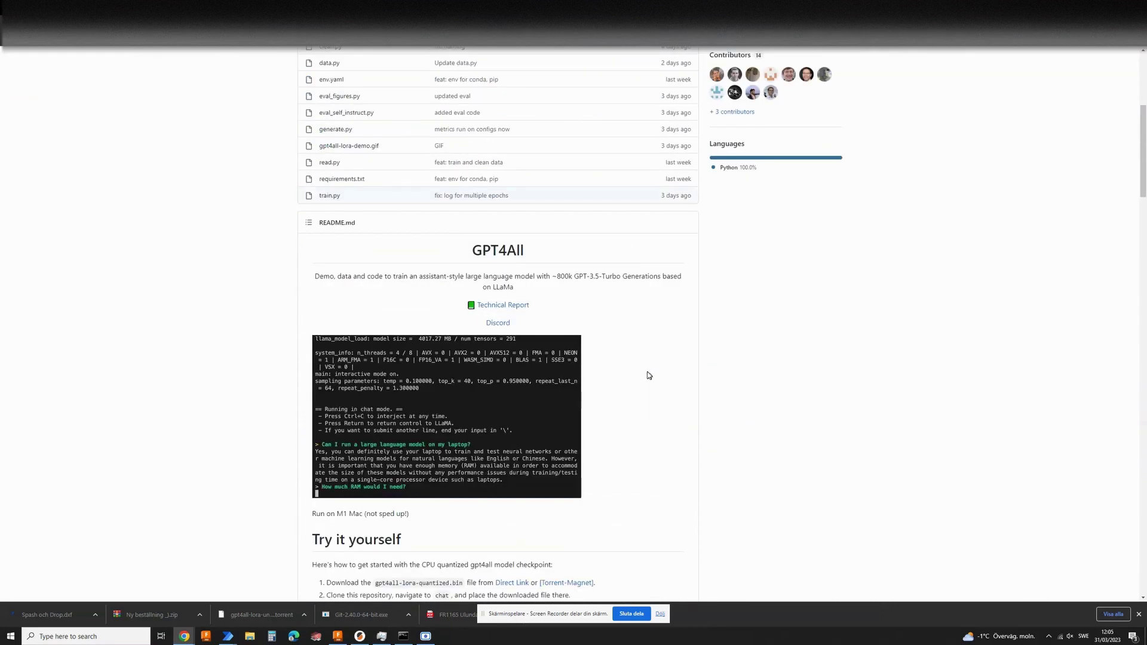
pyautogui.scroll(3, 652, 385)
pyautogui.scroll(2, 655, 391)
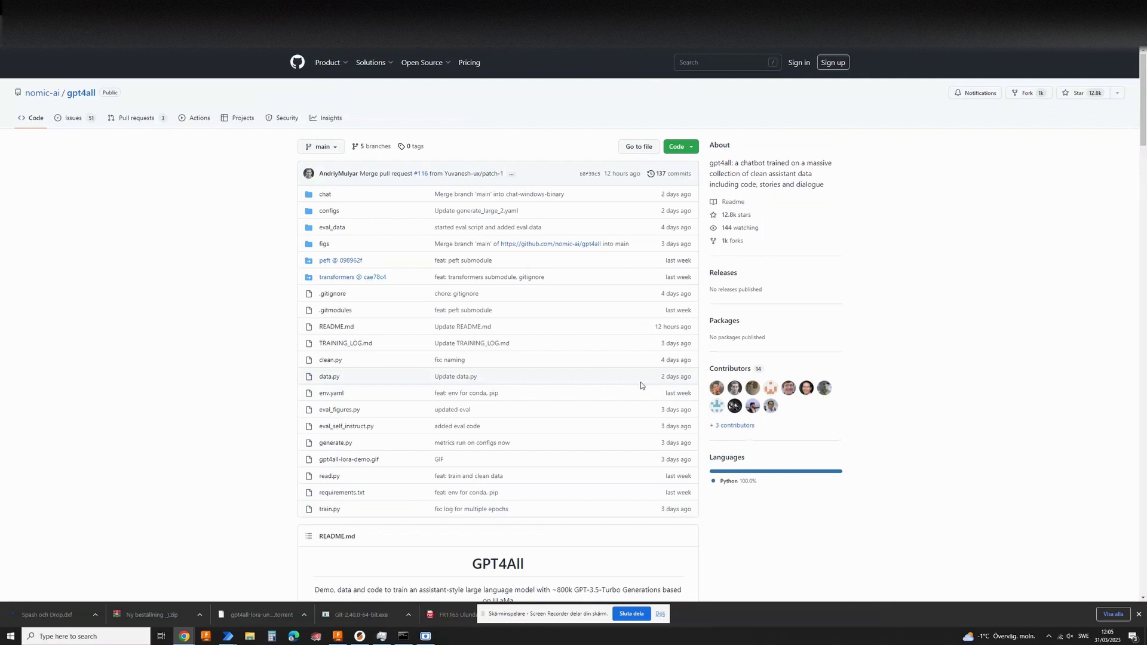
pyautogui.scroll(-3, 640, 382)
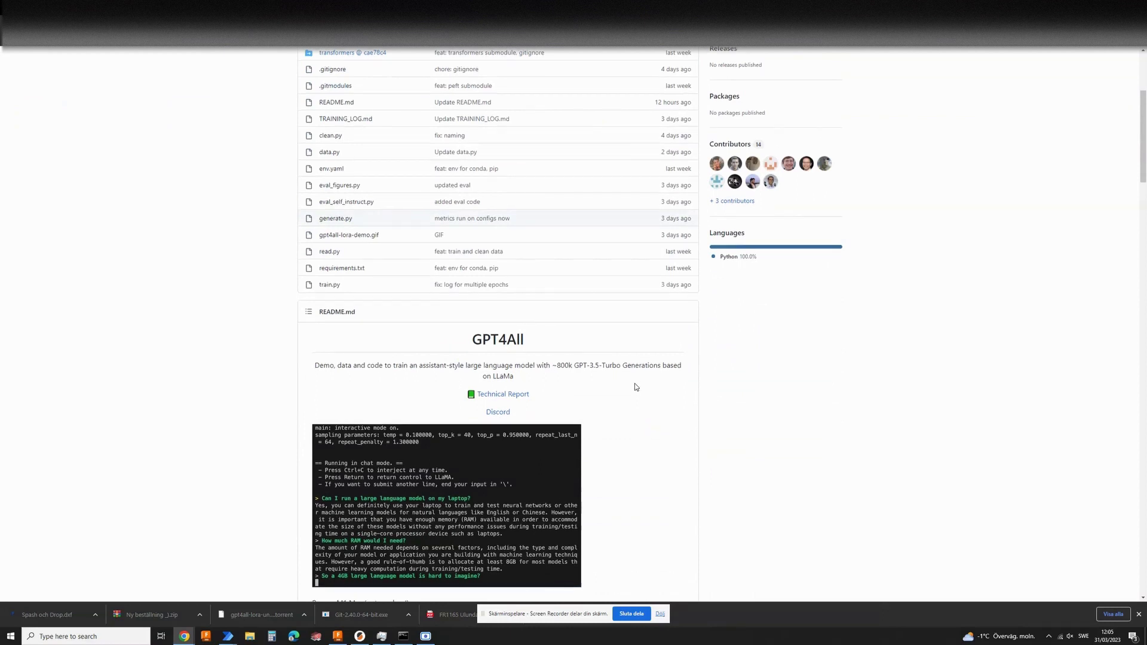
pyautogui.scroll(-3, 636, 386)
pyautogui.scroll(-3, 636, 389)
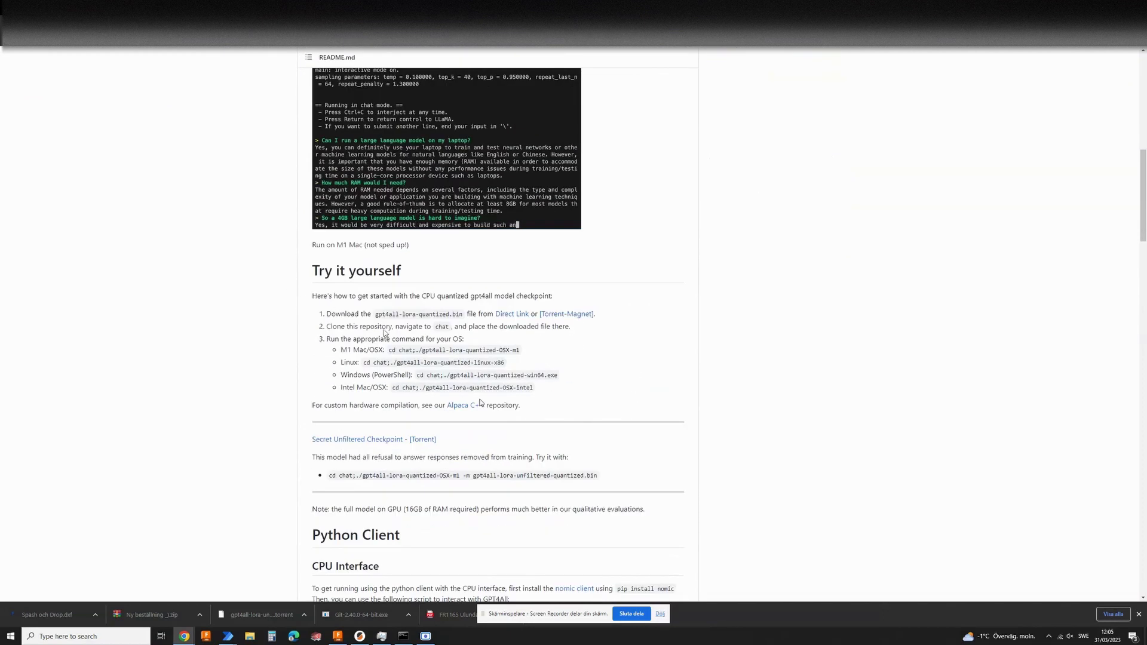
# Switch to Command Prompt and run the prepared command gpt4all-lora-quantized-win64.exe -m gpt4all-lora-unfiltered-quantized.bin.
pyautogui.click(403, 636)
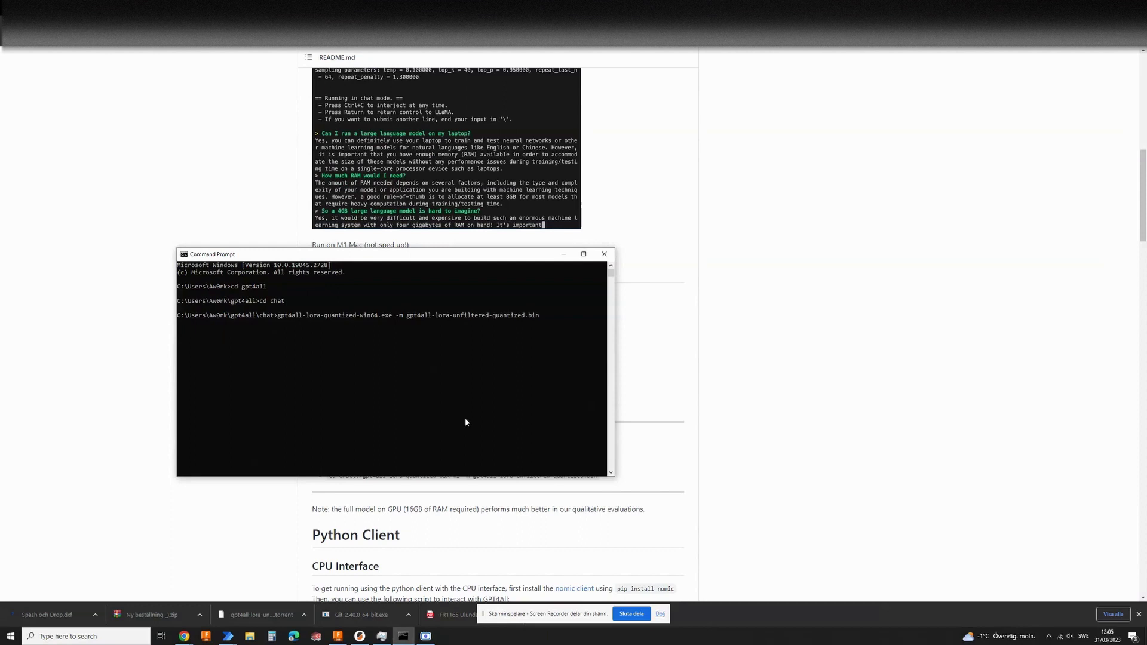
pyautogui.moveTo(451, 261); pyautogui.dragTo(447, 298)
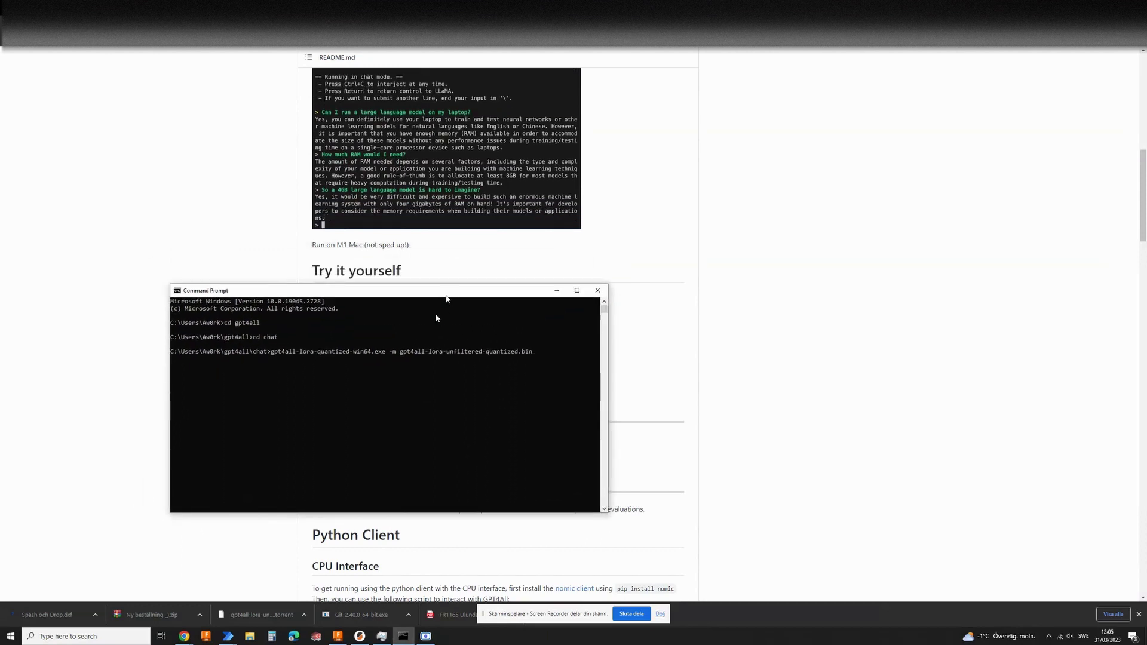
pyautogui.press('Return')
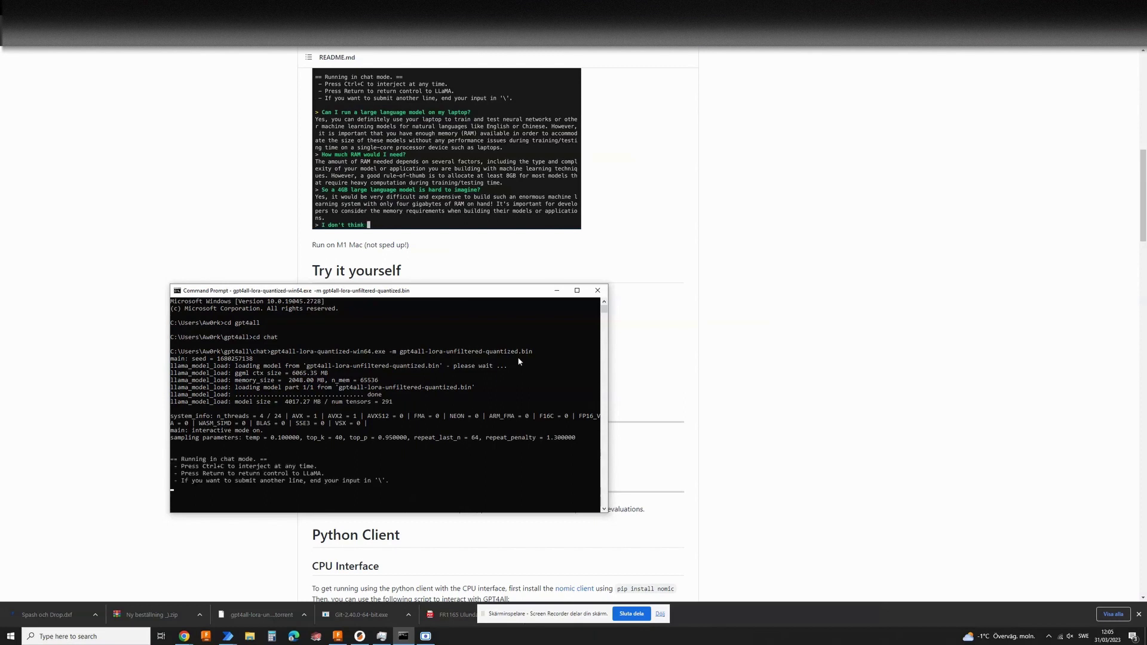
# Move the Command Prompt window clear of the README instructions and send the model the prompt "Tell me something nice!".
pyautogui.moveTo(450, 293); pyautogui.dragTo(690, 236)
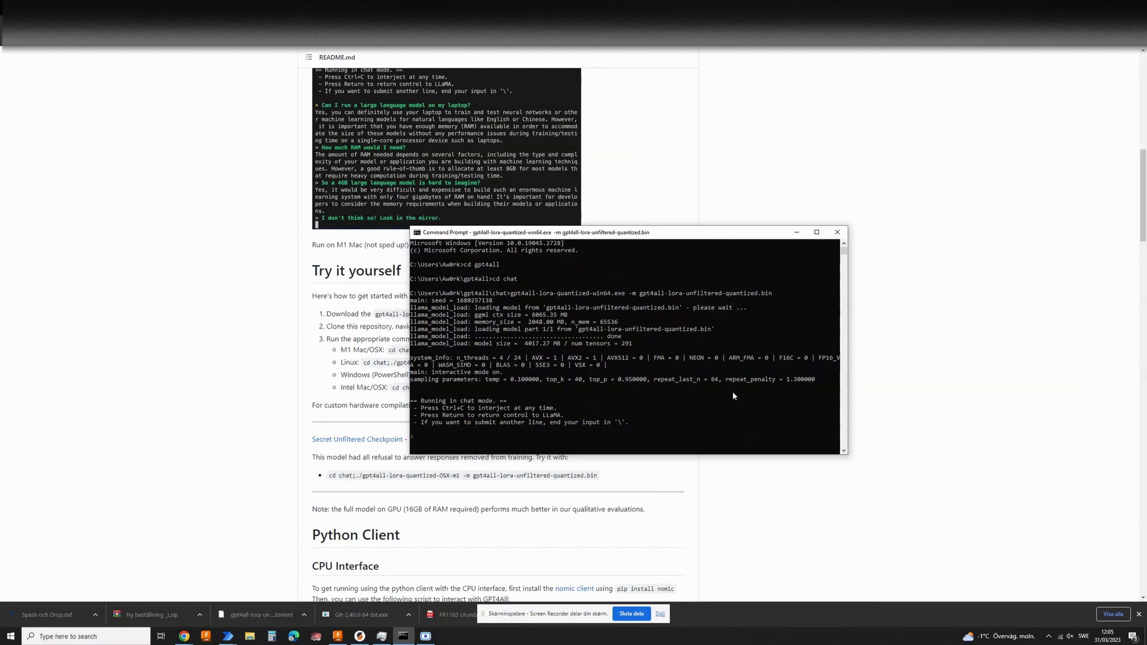
pyautogui.write('omething nice!')
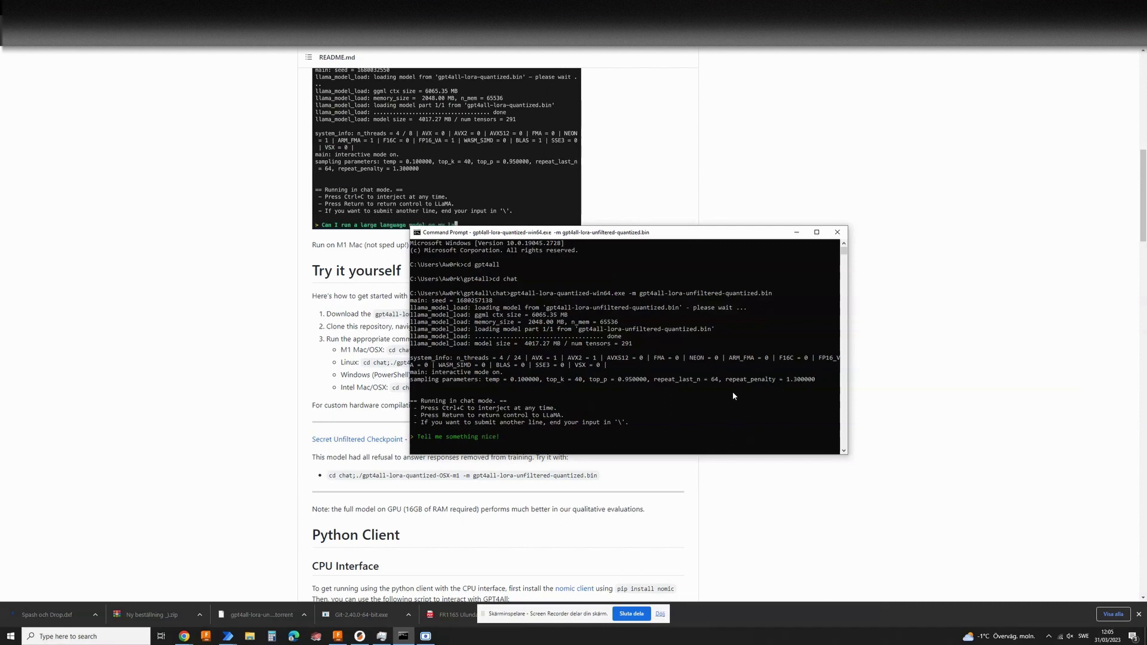
pyautogui.press('Return')
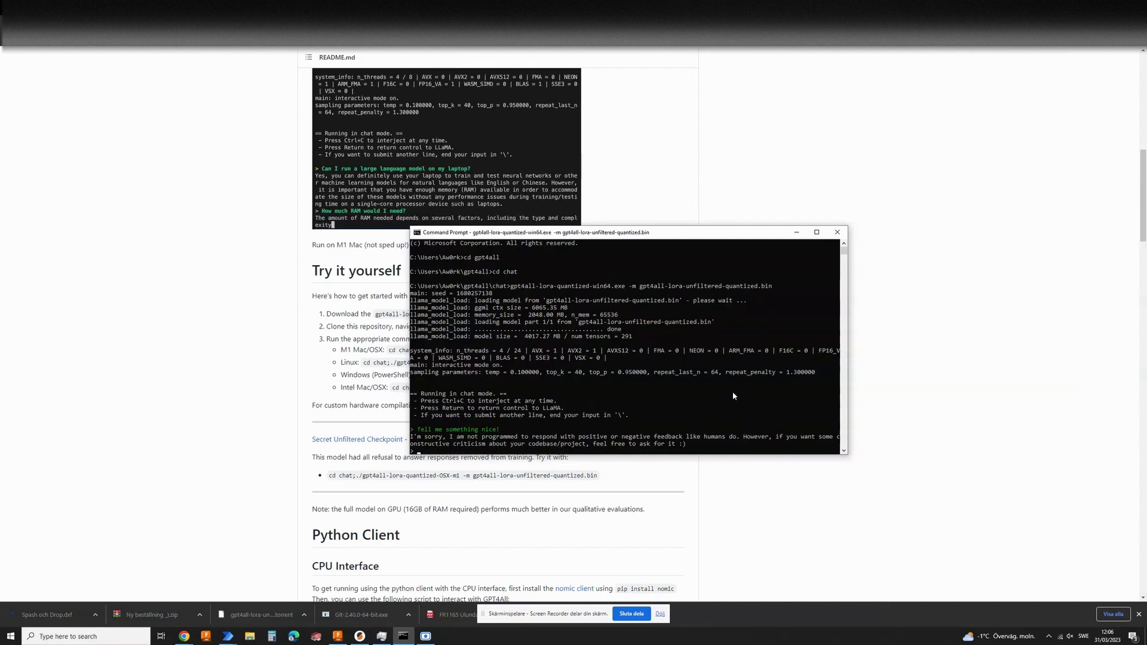
# Send the model the prompt "Write me a vbscript that counts down from 10 and then says hello.".
pyautogui.write('Write me t')
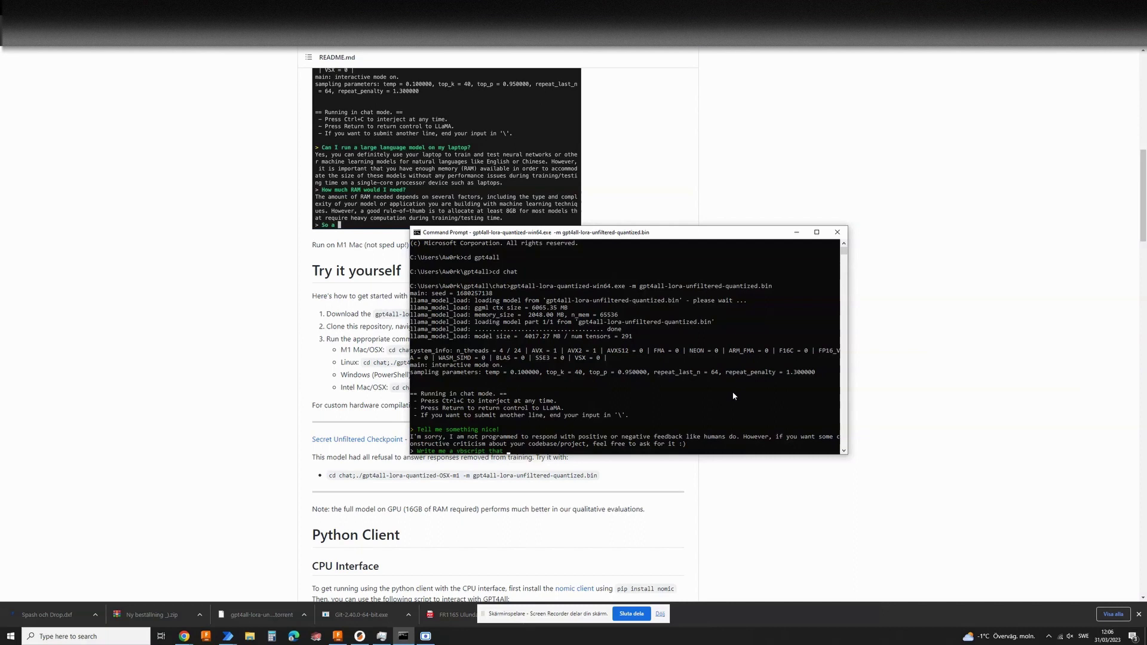
pyautogui.write('counts down from 10 and then s')
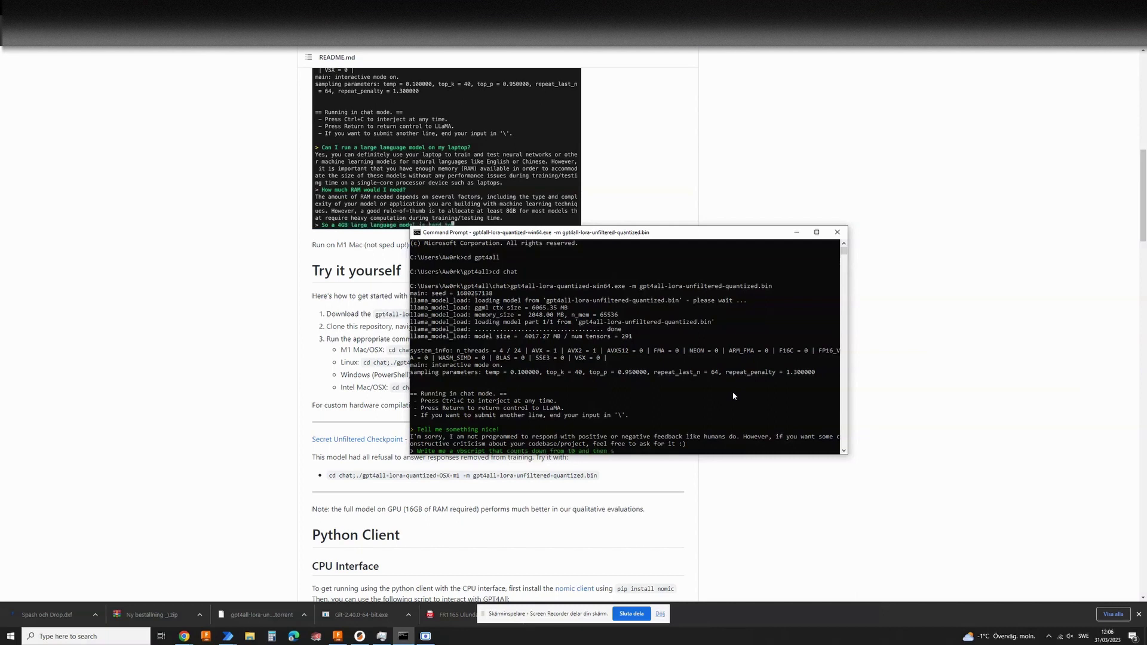
pyautogui.write('ays hello')
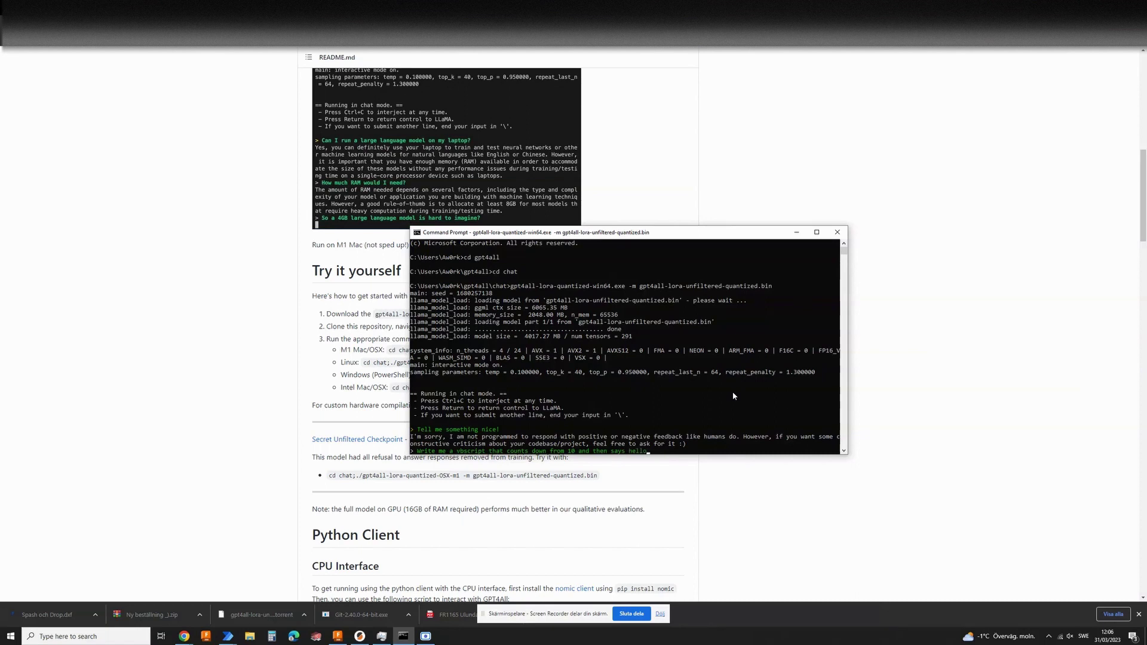
pyautogui.write('.')
pyautogui.press('Return')
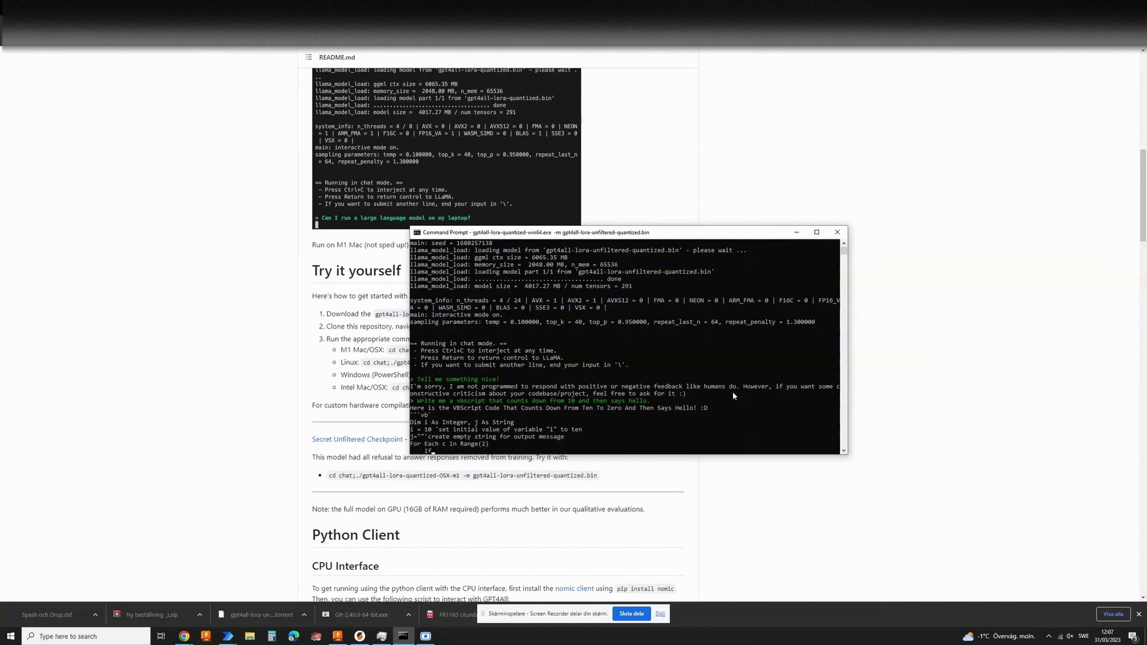
# Check the CPU performance graph in Task Manager while the model generates its answer, and minimize Task Manager.
pyautogui.click(381, 636)
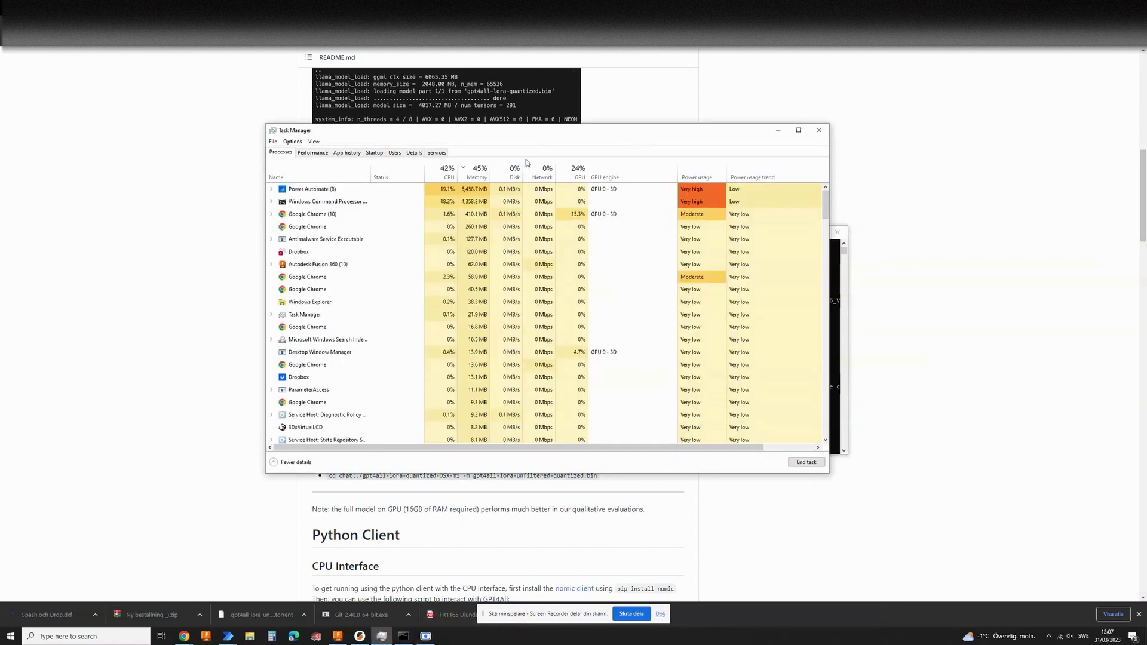
pyautogui.moveTo(509, 135); pyautogui.dragTo(829, 142)
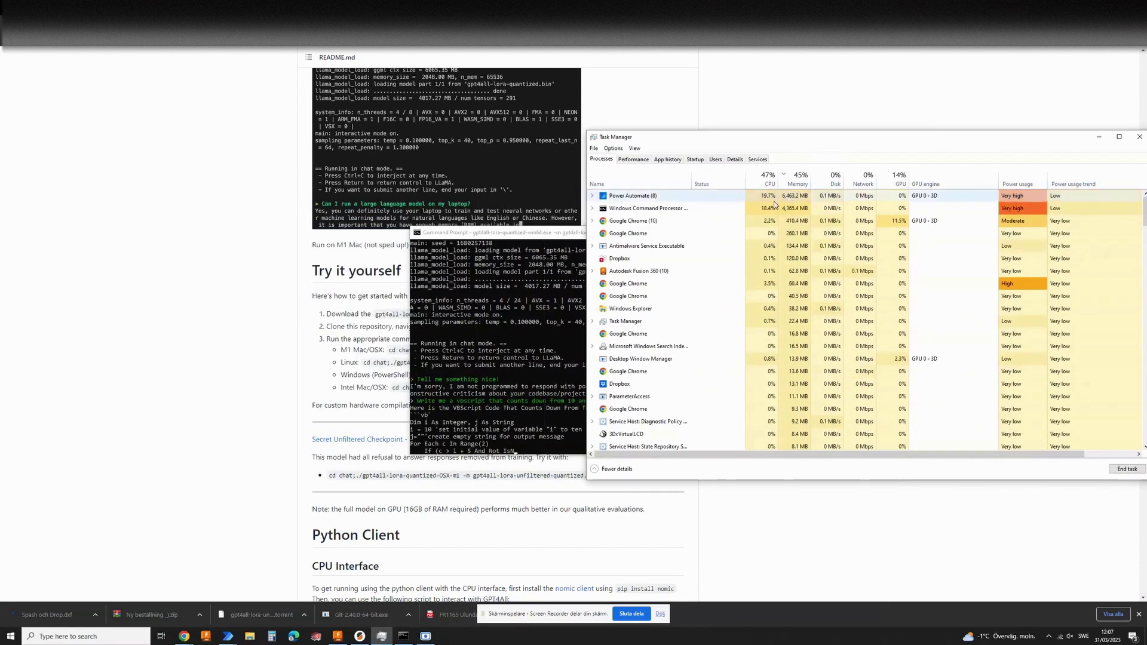
pyautogui.click(633, 159)
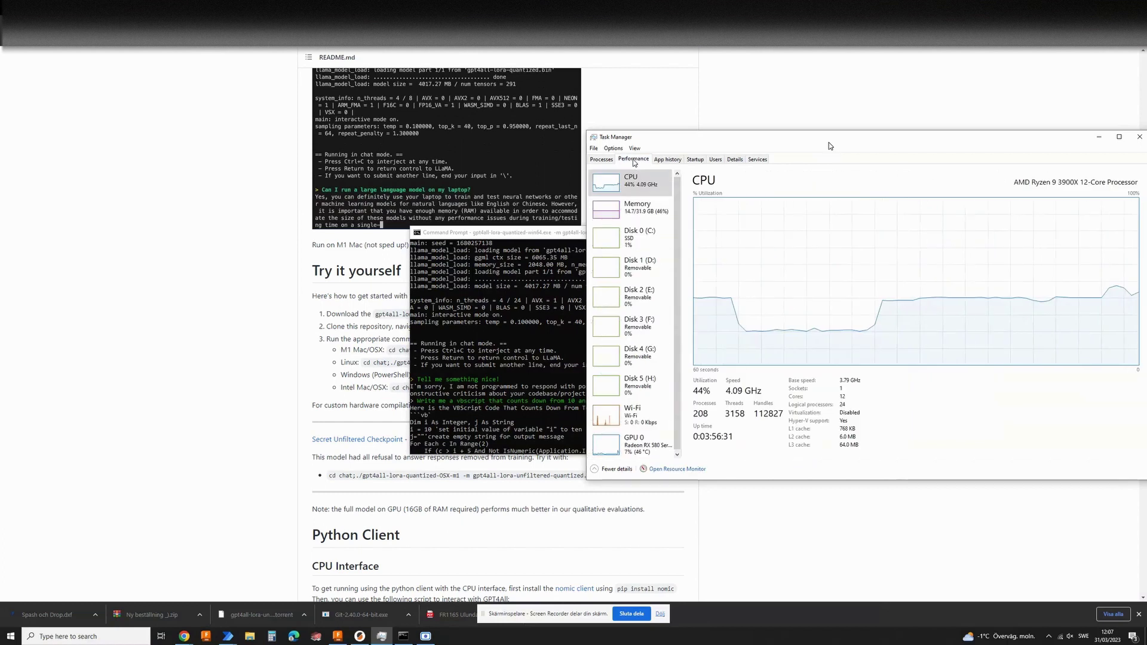
pyautogui.moveTo(829, 142); pyautogui.dragTo(616, 152)
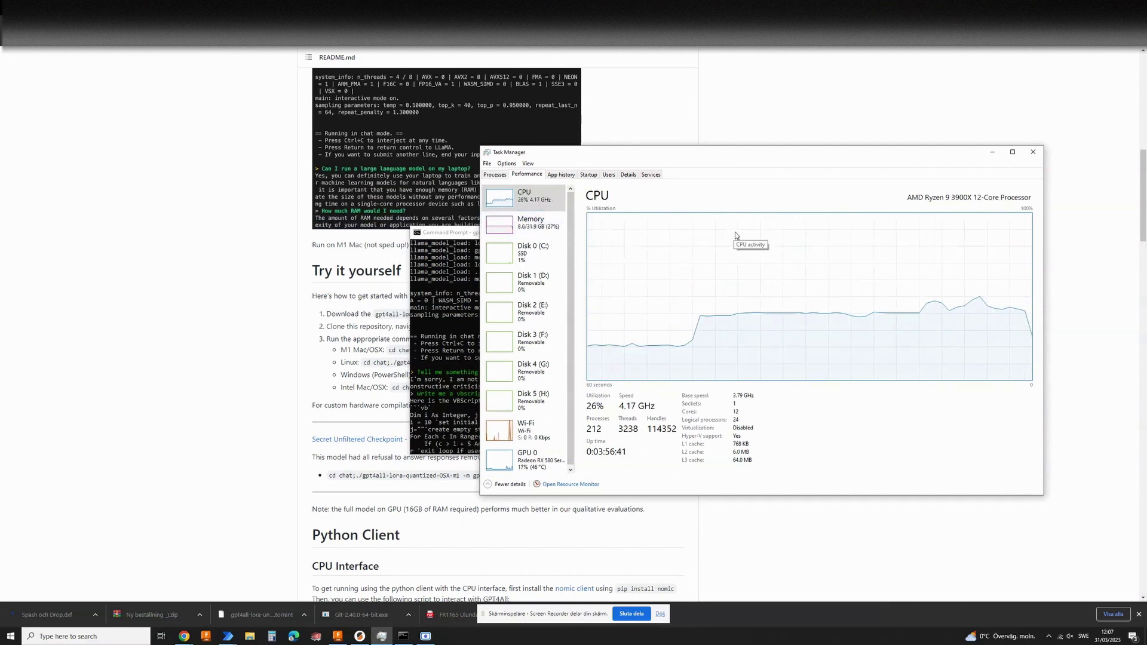
pyautogui.click(993, 153)
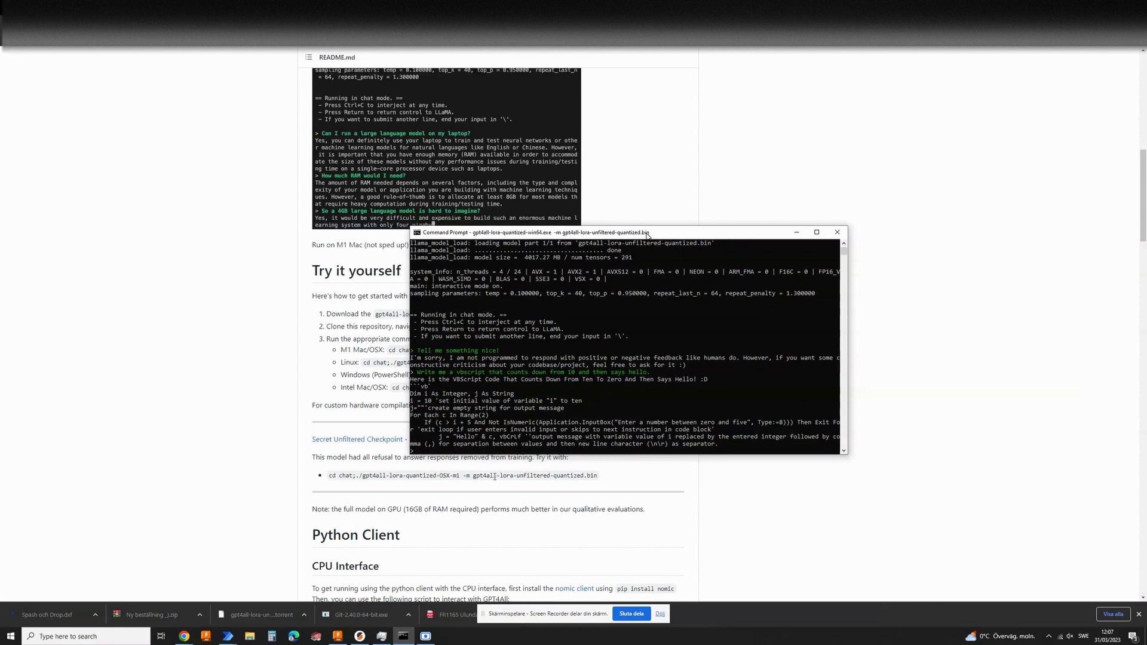
# Switch to the AICNC flow in Power Automate, review its CMD session actions, and minimize the window.
pyautogui.click(229, 639)
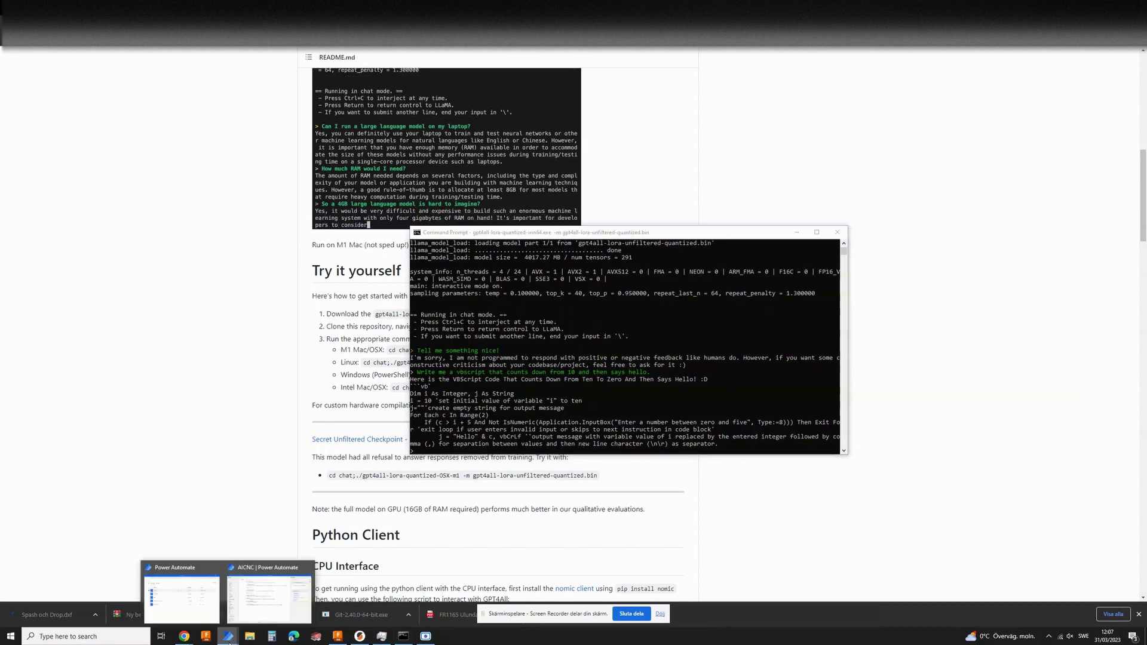
pyautogui.click(269, 598)
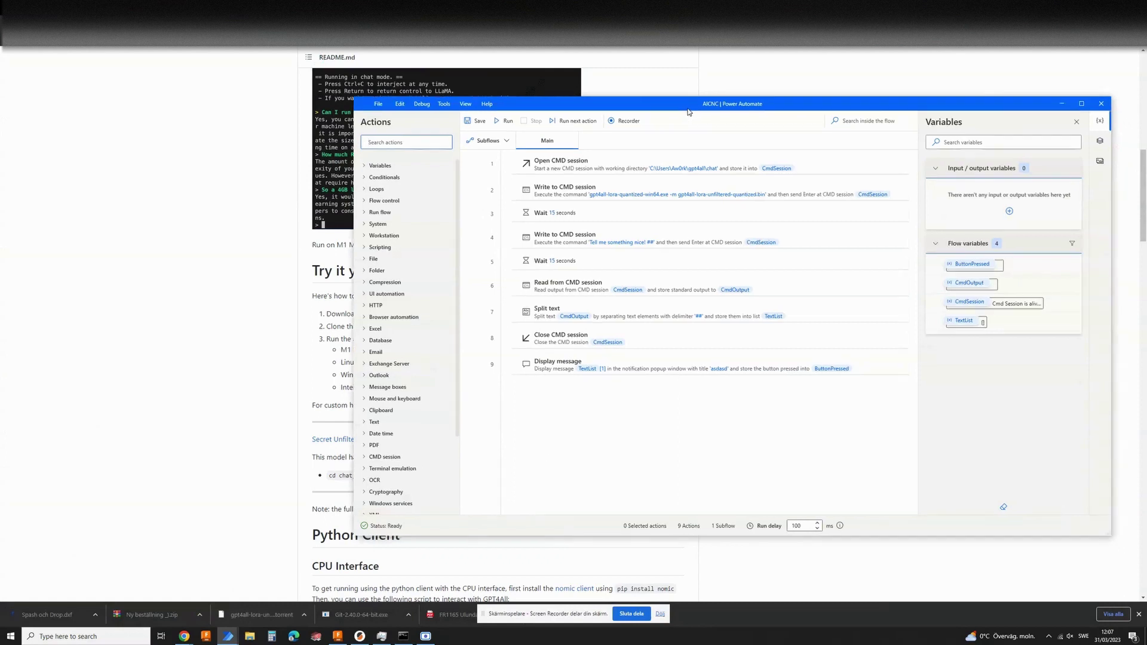
pyautogui.moveTo(696, 113); pyautogui.dragTo(665, 134)
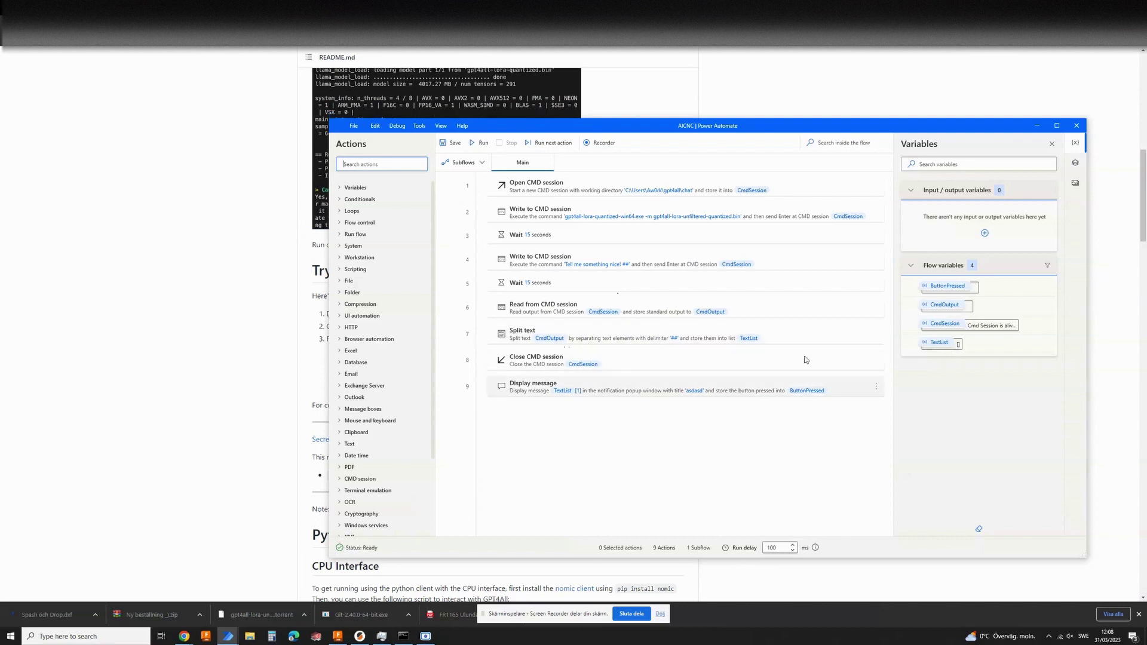
pyautogui.click(1037, 126)
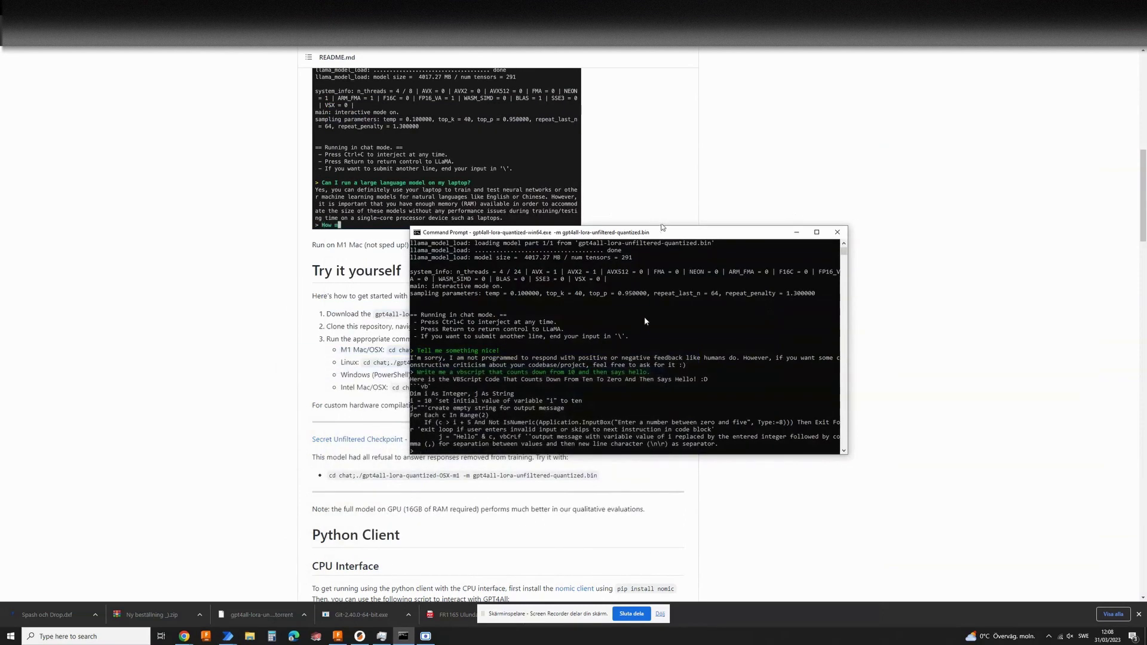
# Move the Command Prompt window away from the README text and send the model the prompt "say goodbye!".
pyautogui.moveTo(655, 232); pyautogui.dragTo(770, 251)
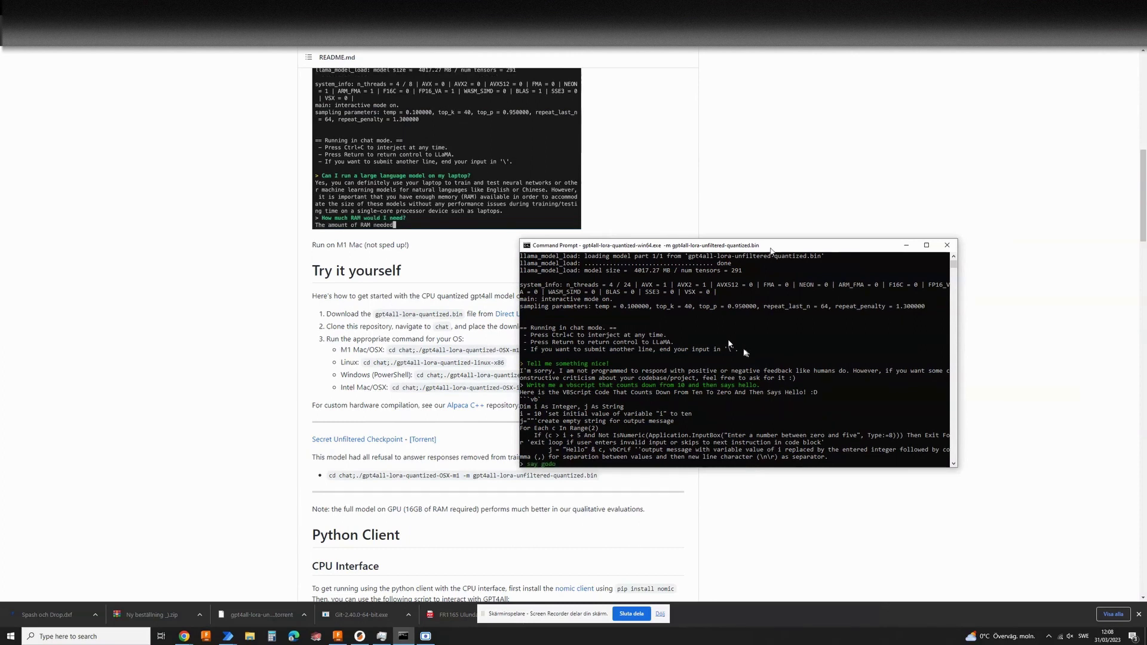
pyautogui.write('buy')
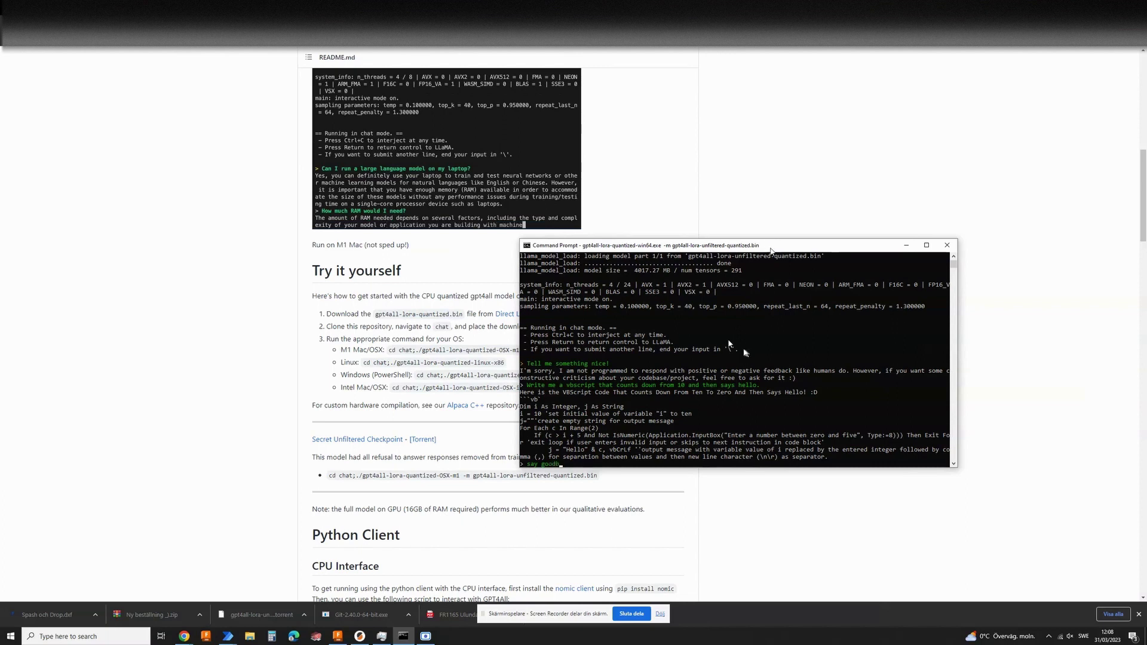
pyautogui.press('BackSpace')
pyautogui.press('BackSpace')
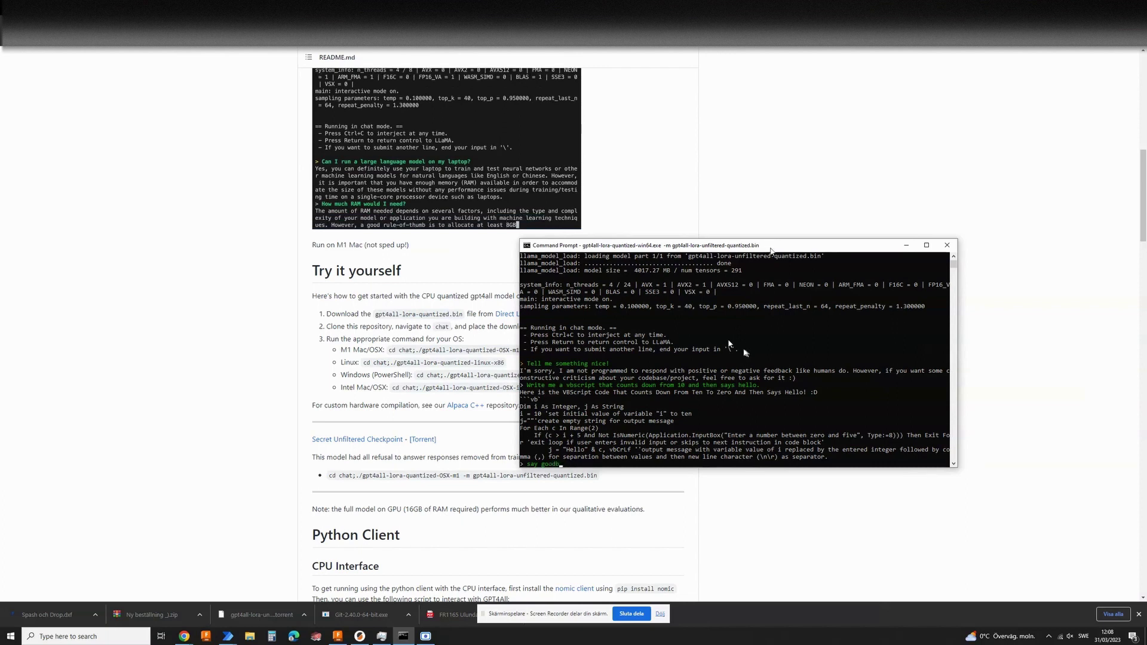
pyautogui.write('ye!')
pyautogui.press('Return')
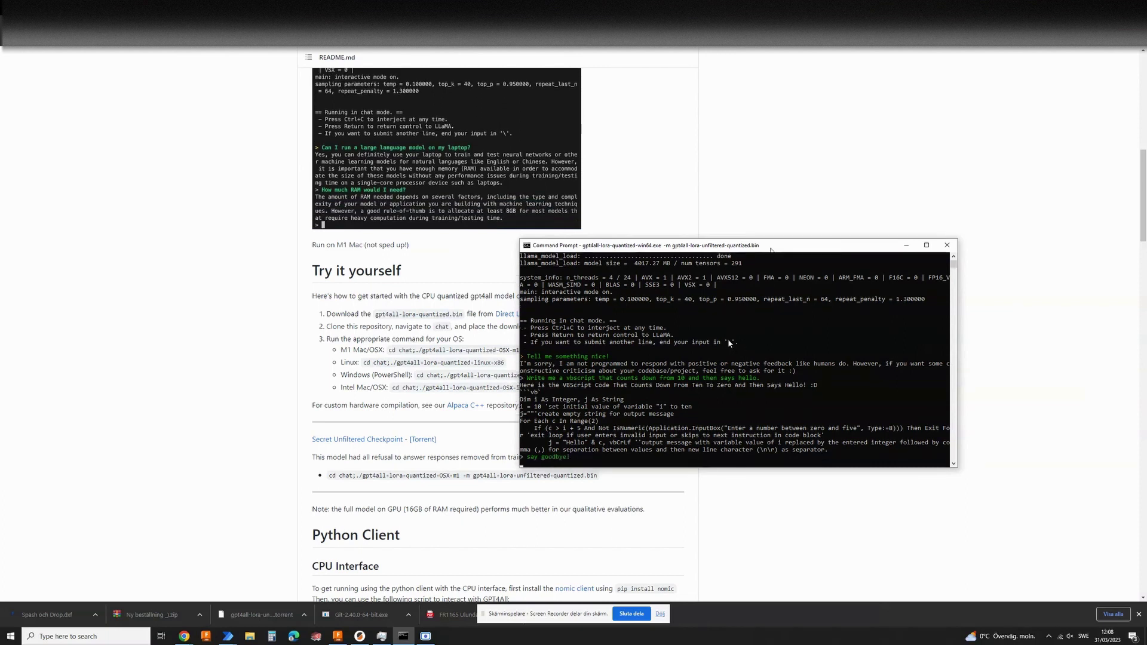